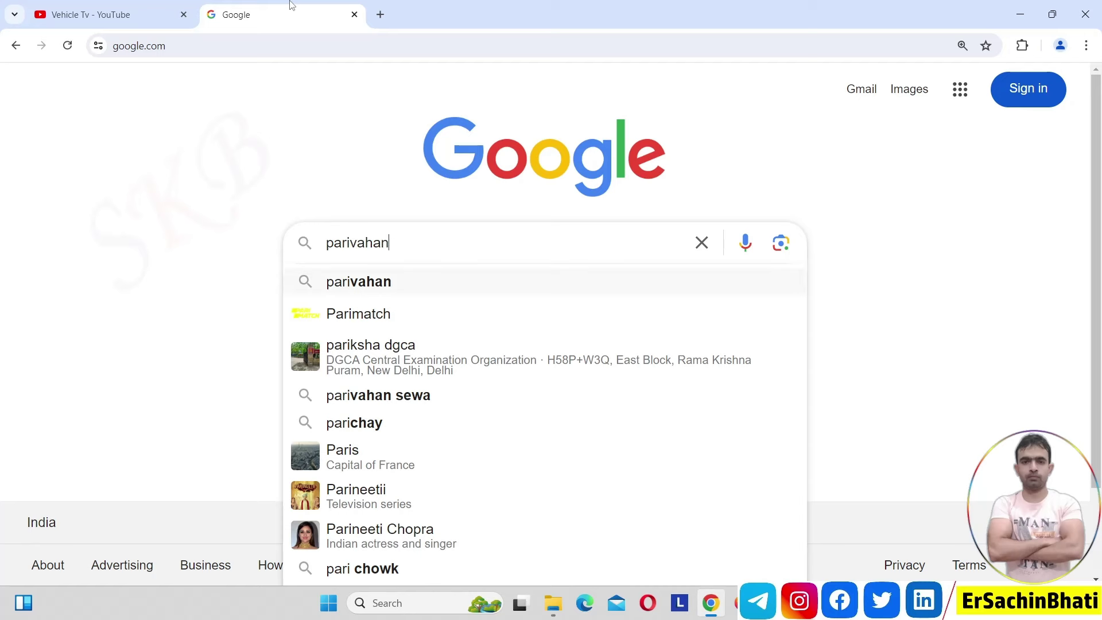
- Search Google for "parivahan", open the Parivahan Sewa website and go to its driving licence related online services
{"action": "key", "text": "Return"}
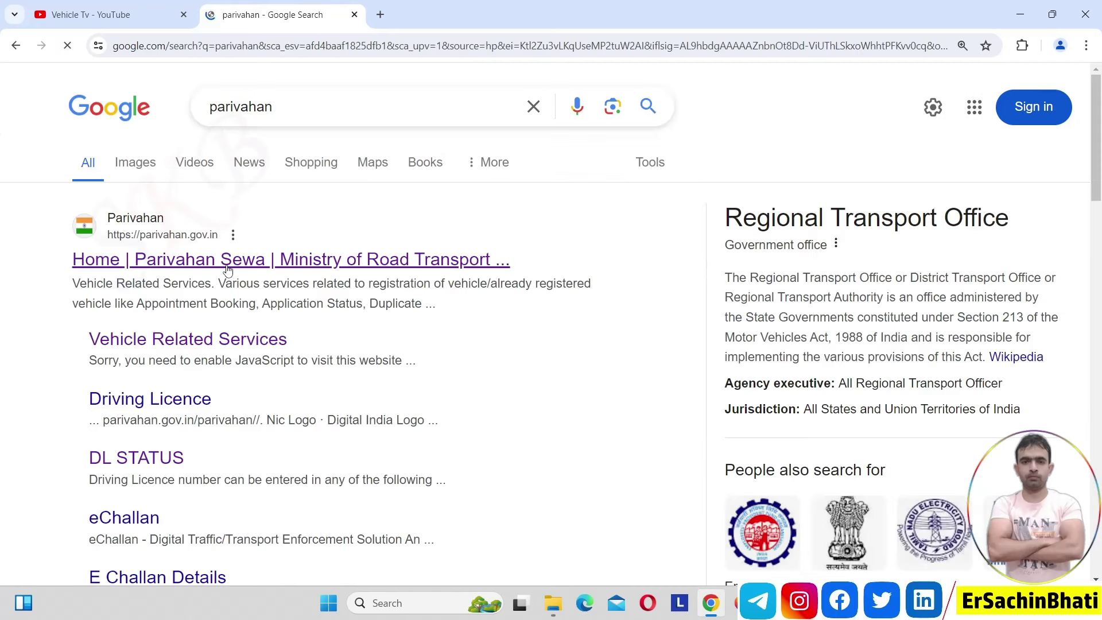
{"action": "left_click", "coordinate": [228, 269]}
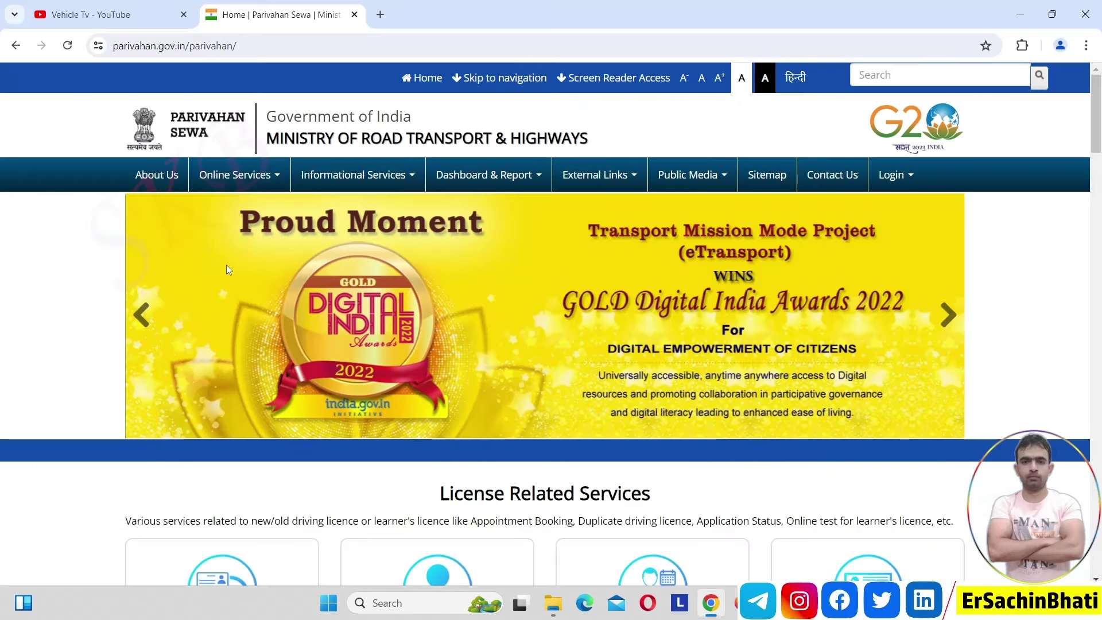
{"action": "mouse_move", "coordinate": [235, 175]}
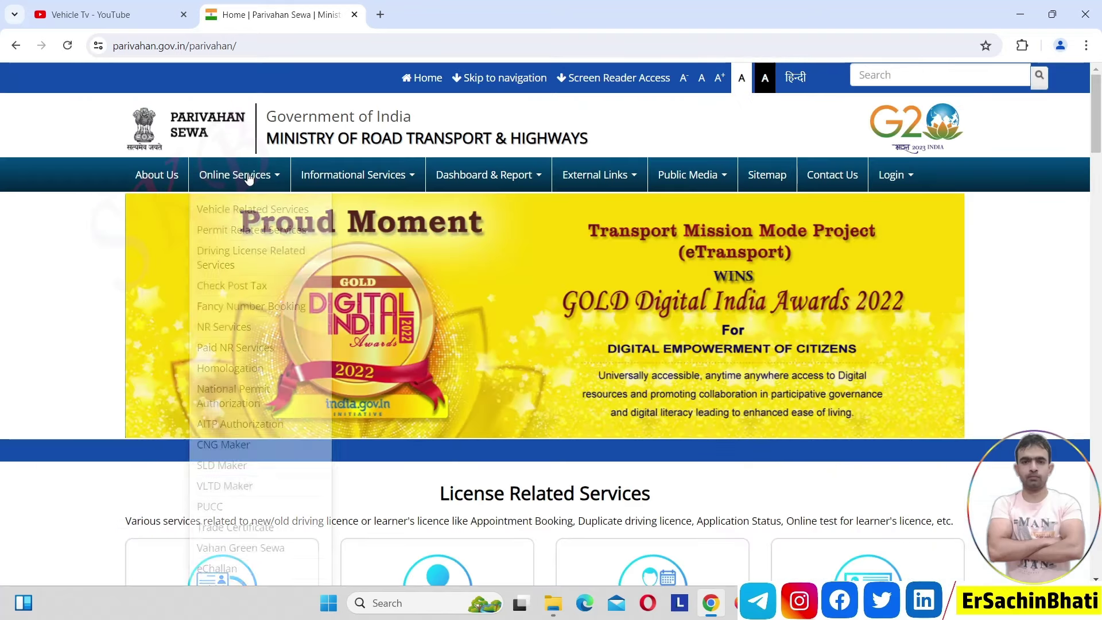
{"action": "left_click", "coordinate": [217, 269]}
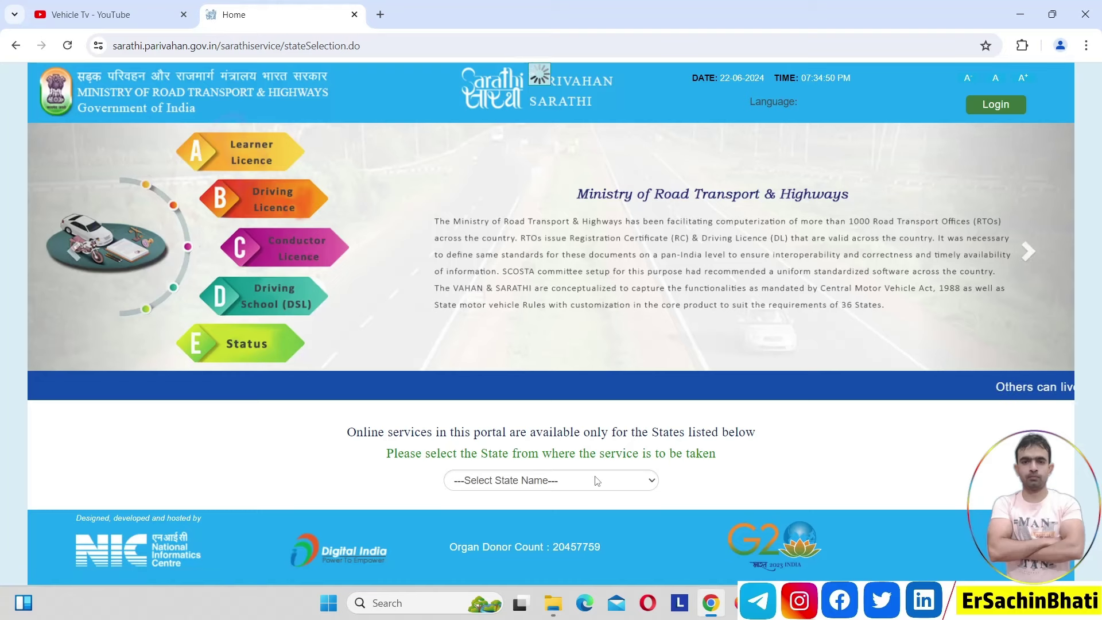
- Select Uttar Pradesh as the state for the service and dismiss the Contactless Licence Services notice
{"action": "left_click", "coordinate": [597, 481]}
{"action": "type", "text": "utt"}
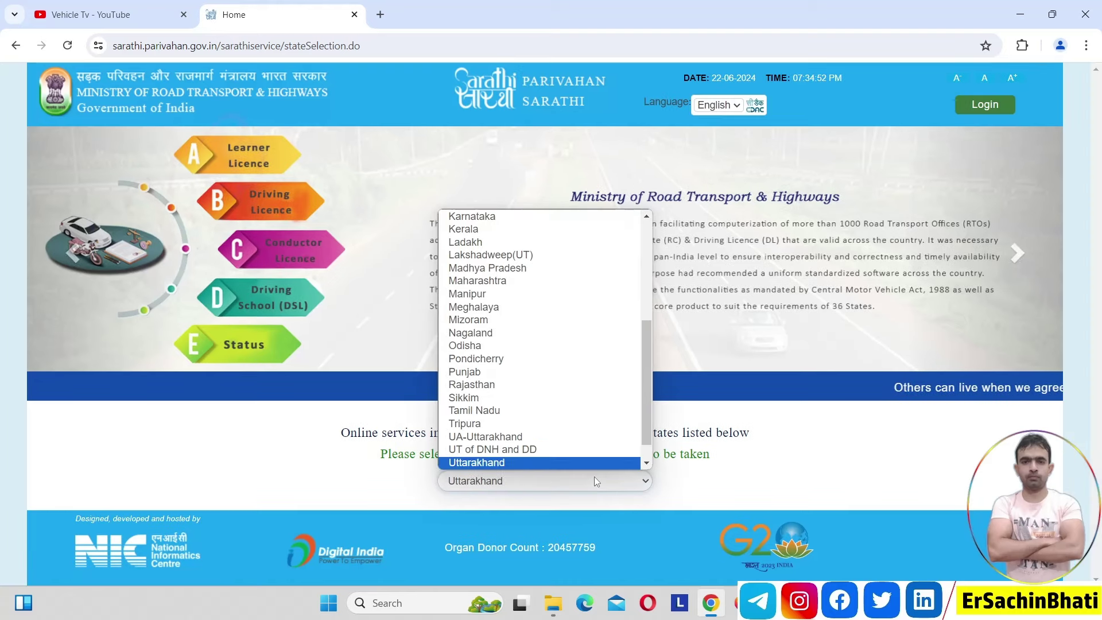
{"action": "key", "text": "Down"}
{"action": "key", "text": "Return"}
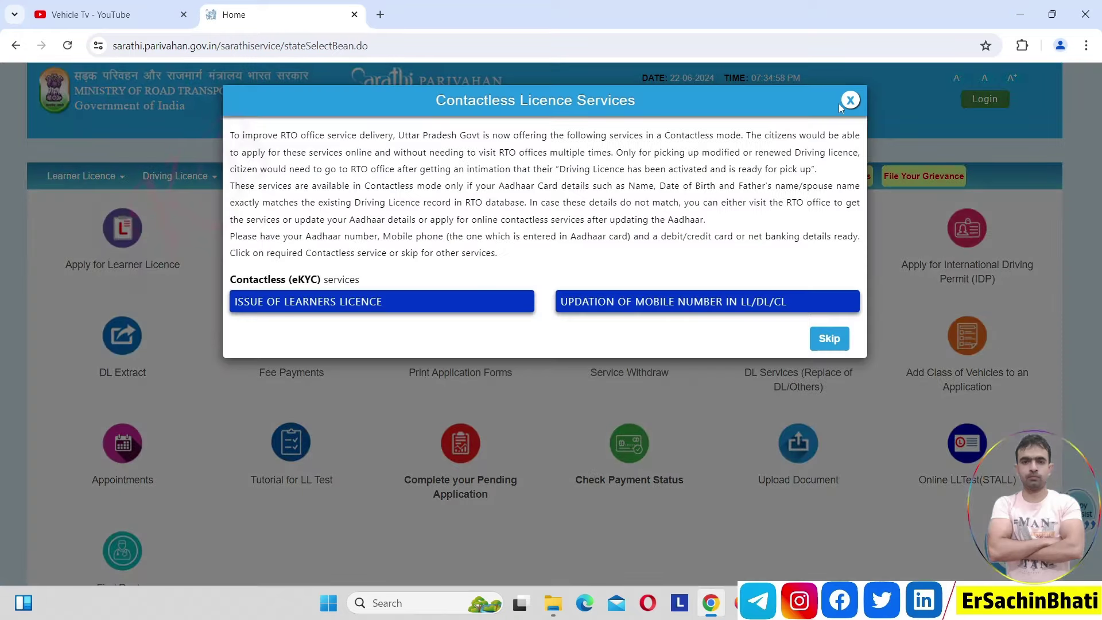
{"action": "left_click", "coordinate": [849, 100]}
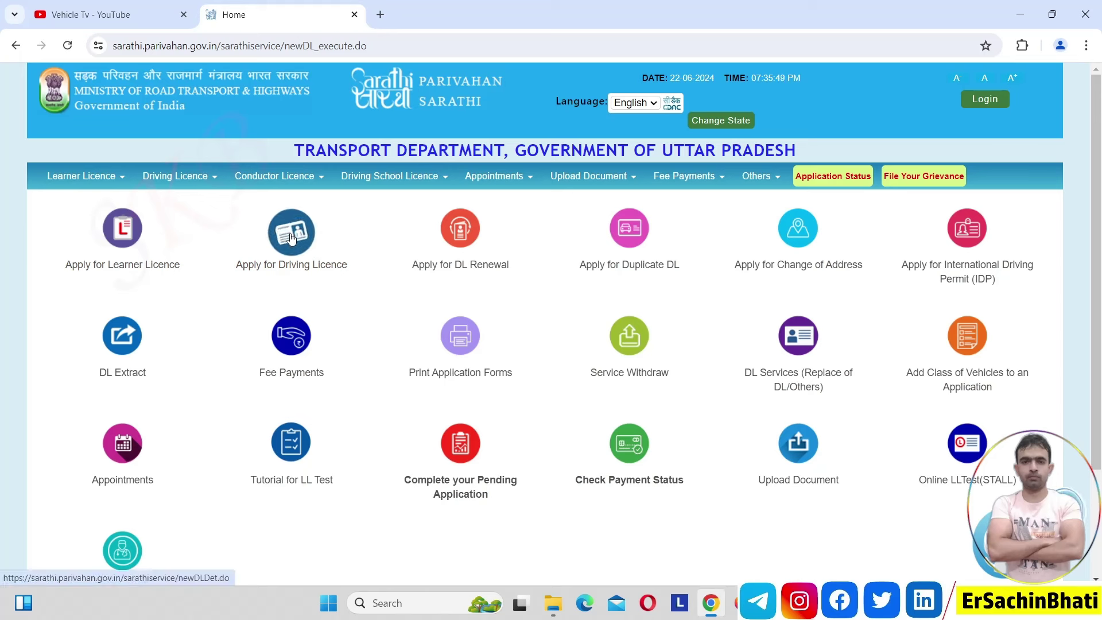
- Start a new driving licence application, continue past the stage instructions and submit the OTP with the captcha for authentication
{"action": "left_click", "coordinate": [176, 175]}
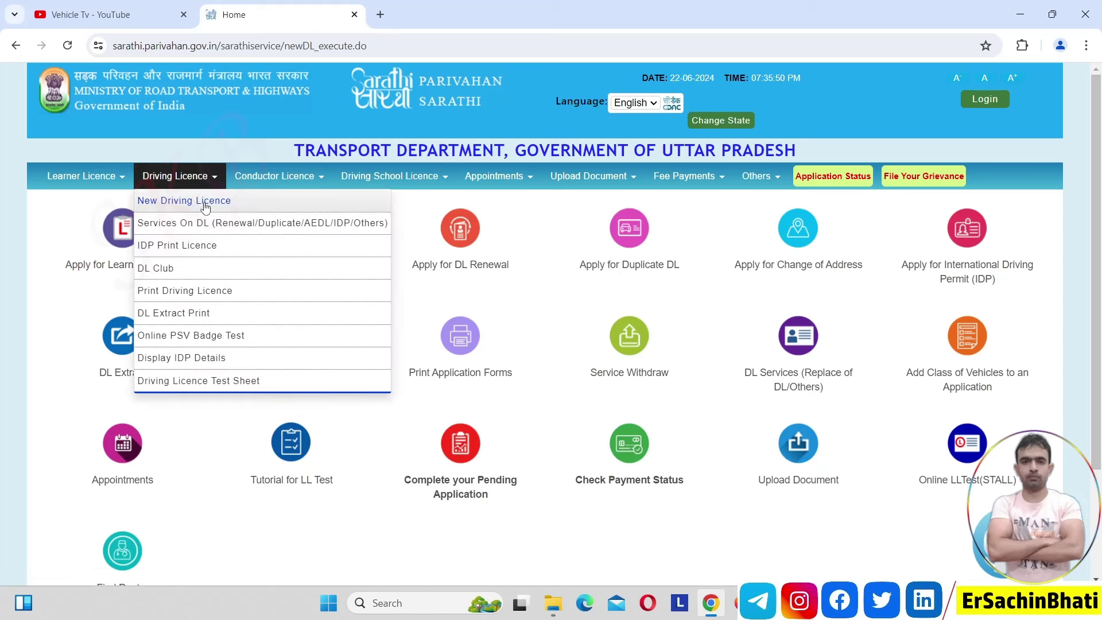
{"action": "left_click", "coordinate": [205, 202]}
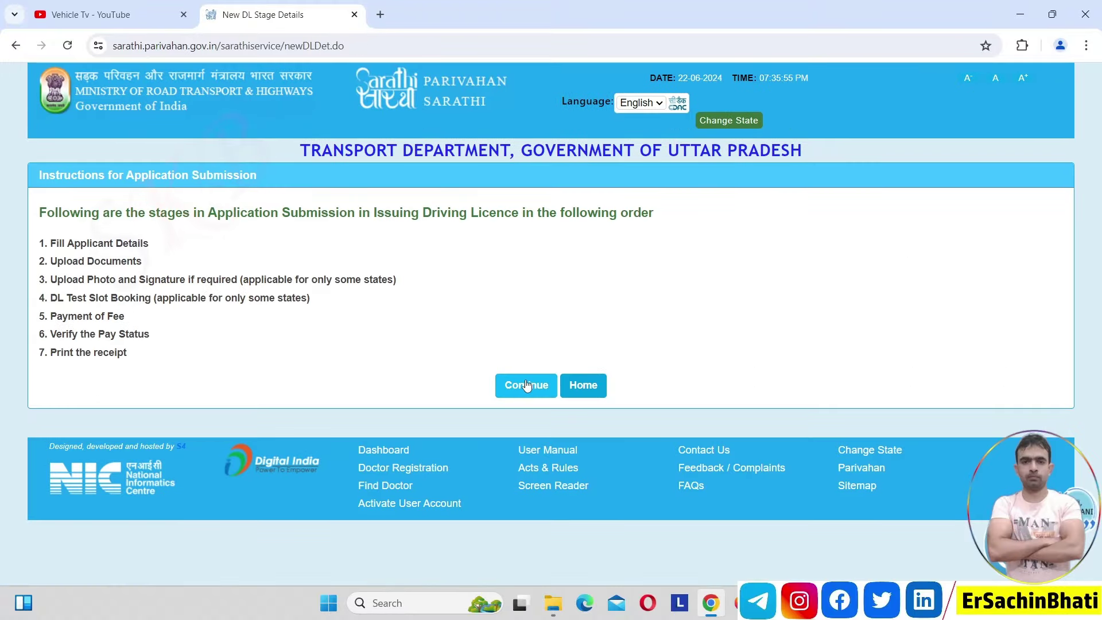
{"action": "left_click", "coordinate": [526, 385]}
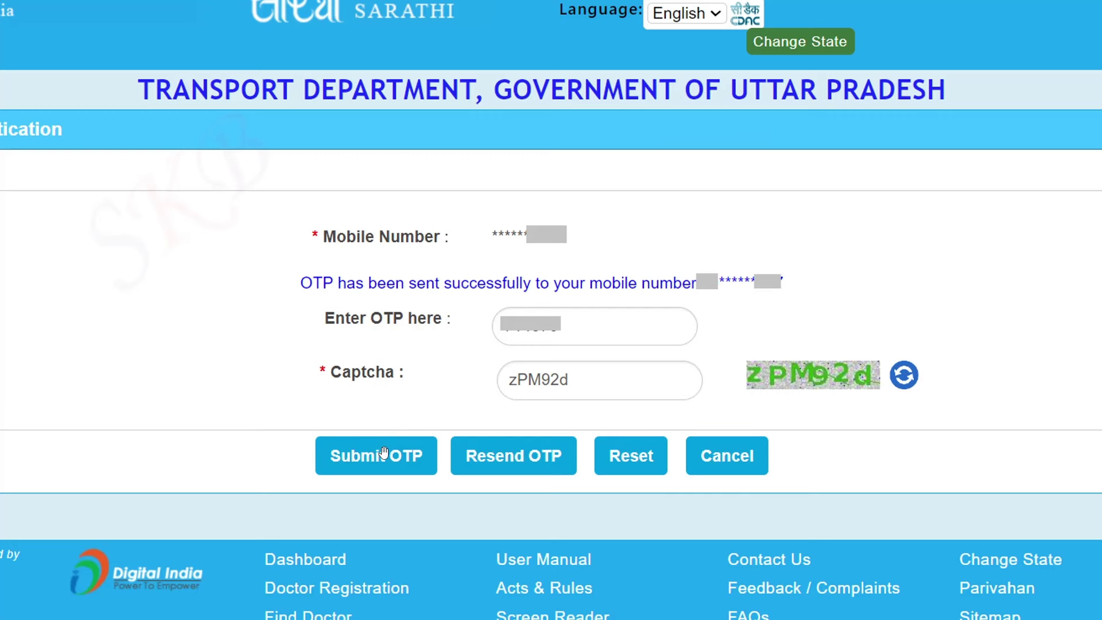
{"action": "left_click", "coordinate": [384, 452]}
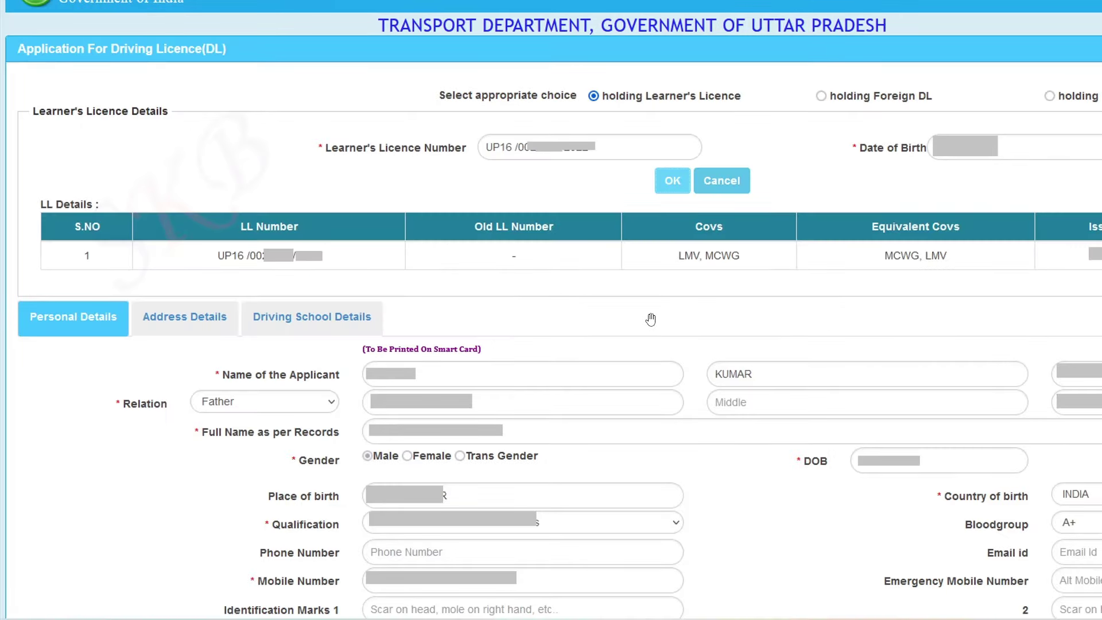
- Add all listed vehicle classes (MCWG and LMV) to the driving licence application, submit it and confirm saving the data
{"action": "scroll", "coordinate": [651, 319], "scroll_direction": "down", "scroll_amount": 5}
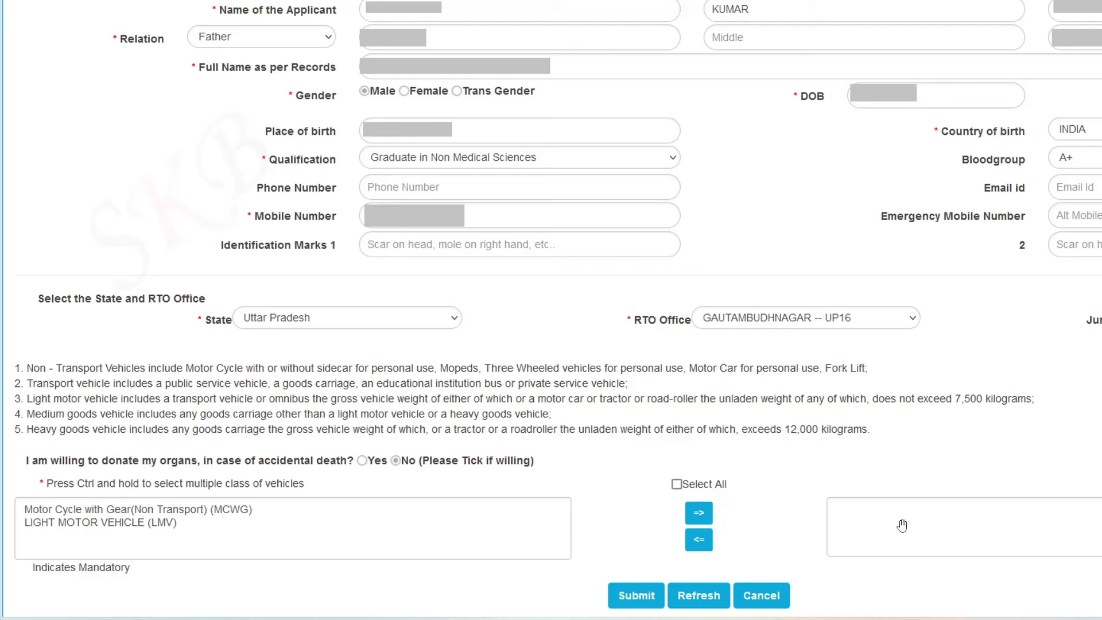
{"action": "left_click", "coordinate": [676, 484]}
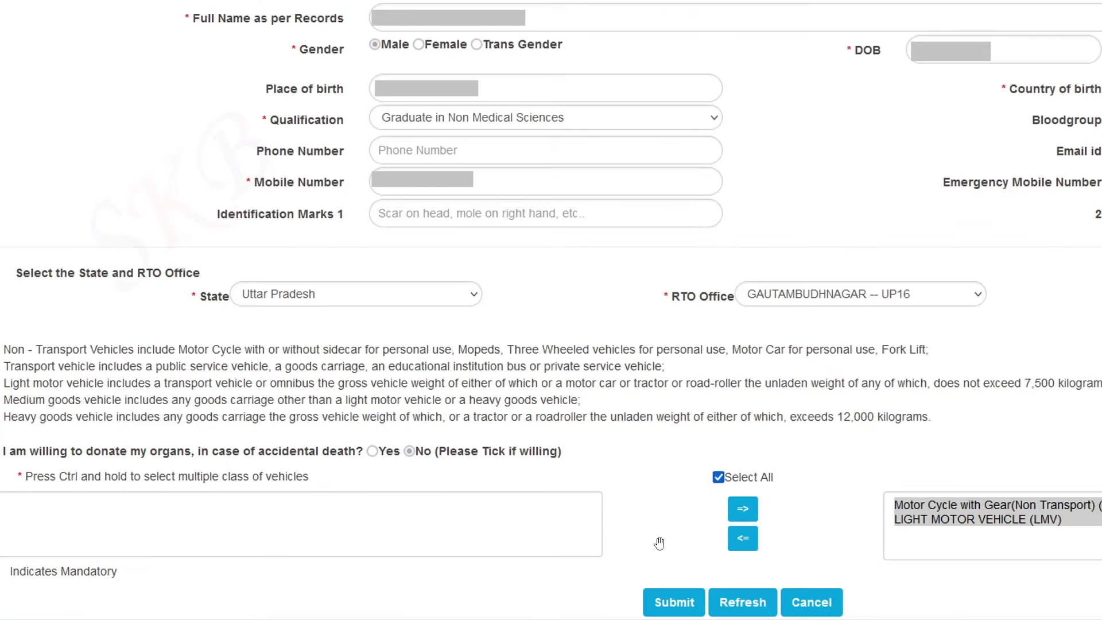
{"action": "left_click", "coordinate": [676, 602]}
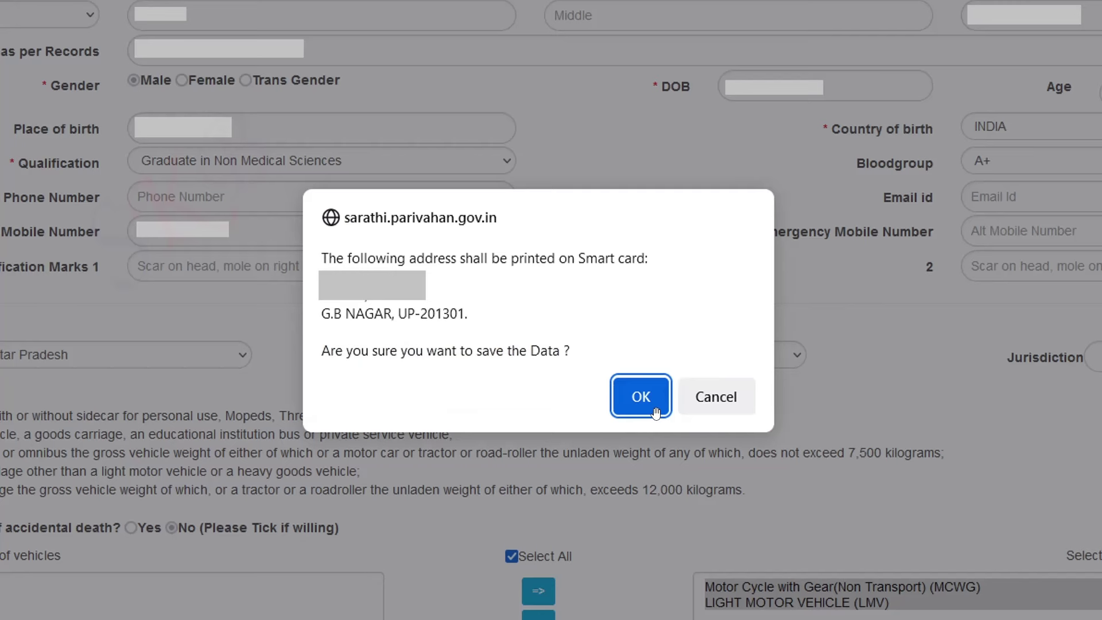
{"action": "left_click", "coordinate": [655, 410]}
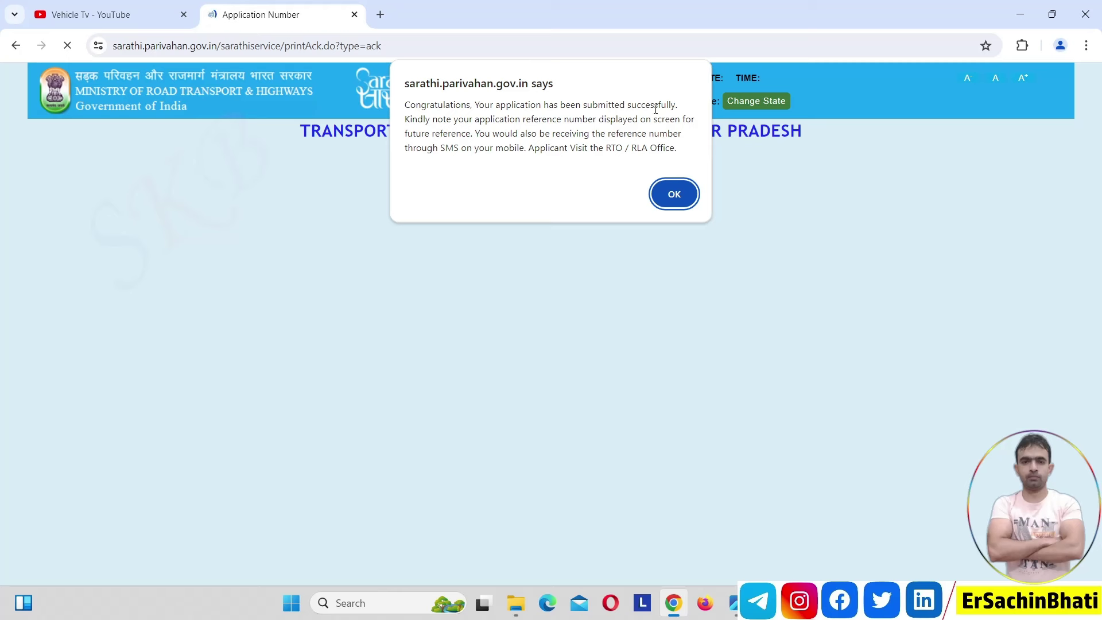
{"action": "left_click", "coordinate": [674, 195]}
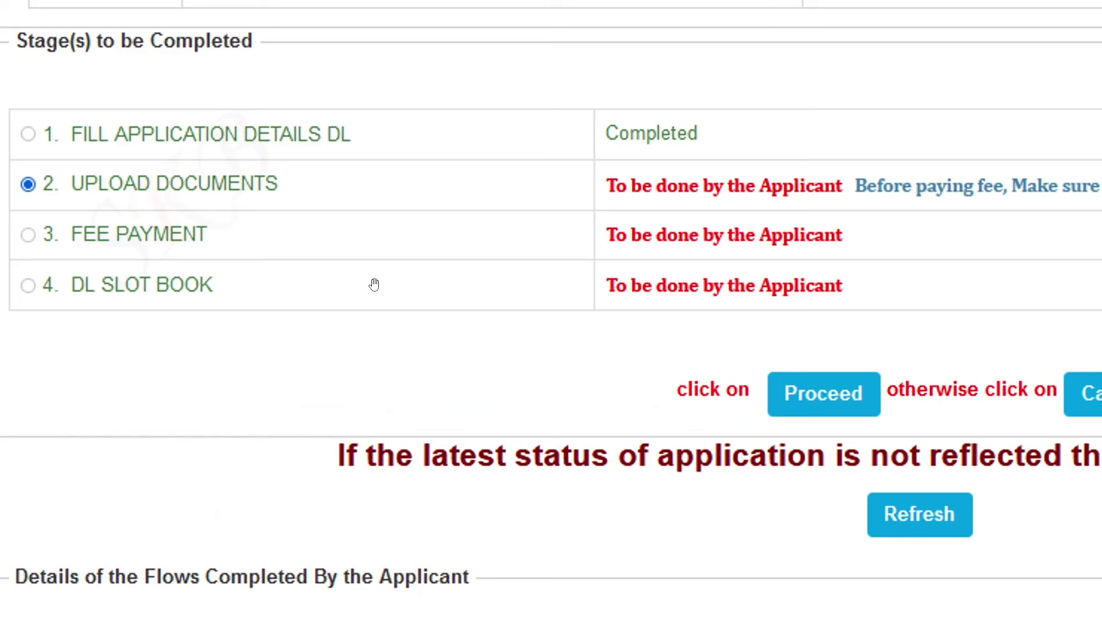
- Proceed to the Upload Documents stage, then upload and confirm the Aadhar Card With DOB PDF issued by GOI as Address Proof (Present)
{"action": "left_click", "coordinate": [794, 393]}
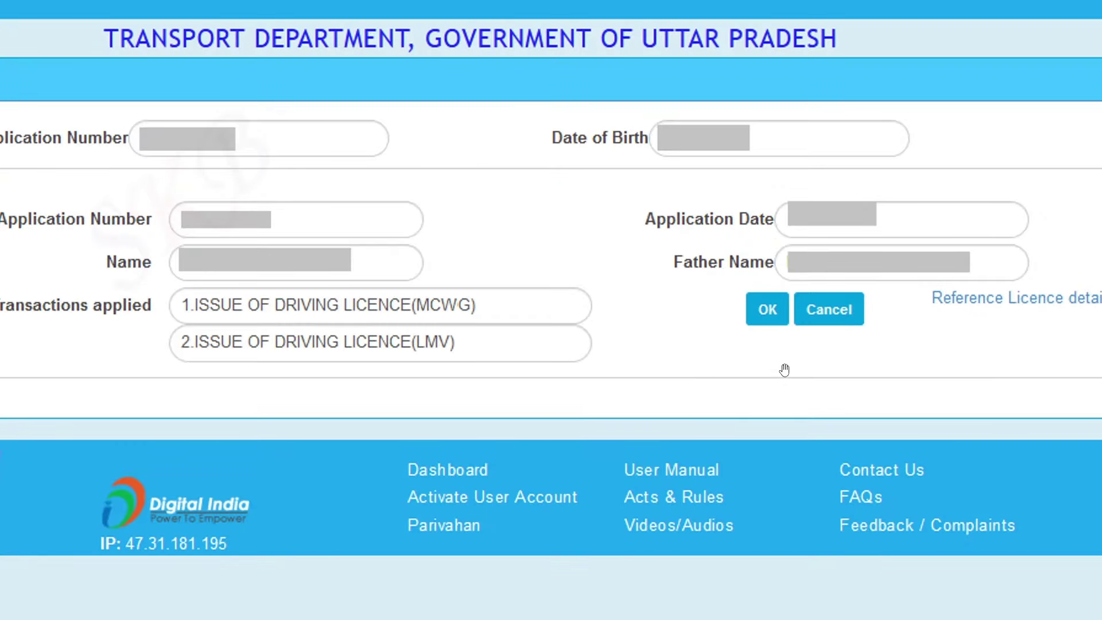
{"action": "left_click", "coordinate": [769, 311]}
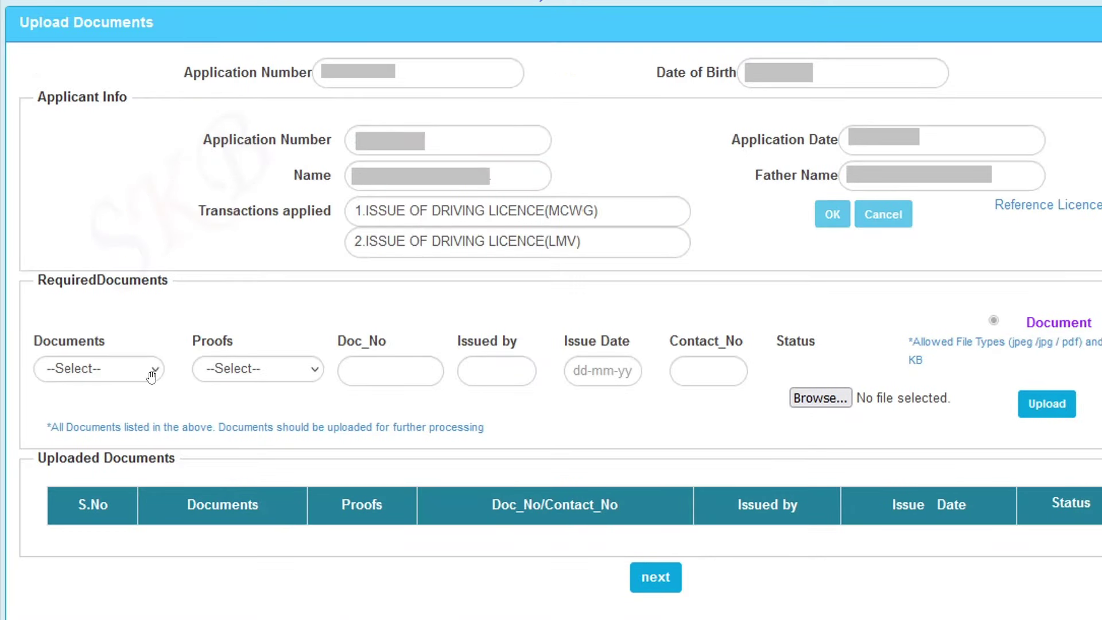
{"action": "left_click", "coordinate": [138, 375]}
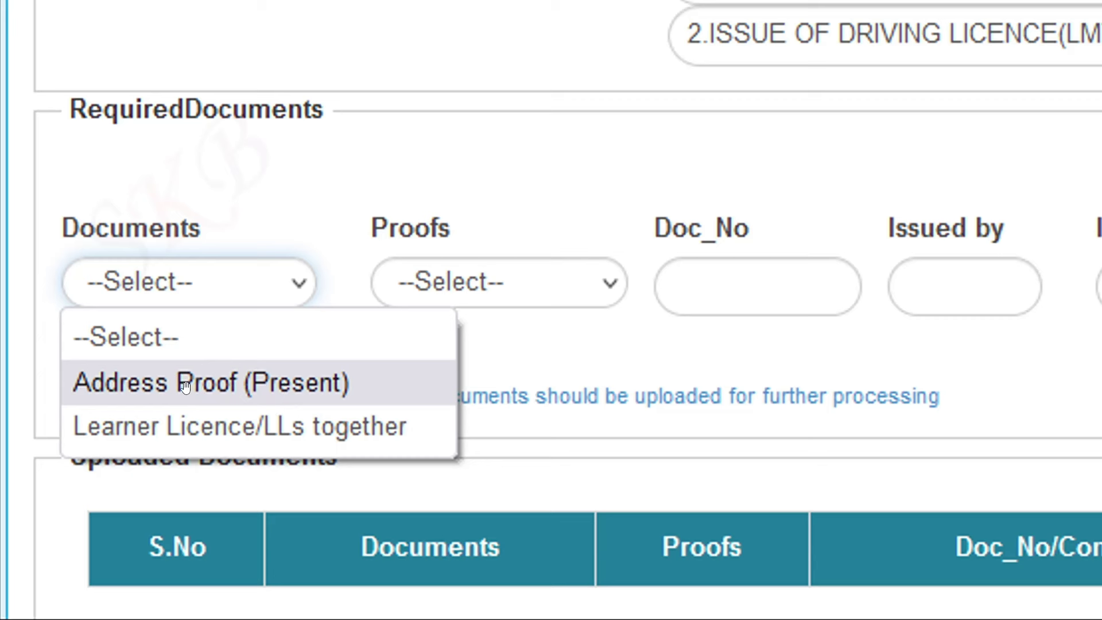
{"action": "left_click", "coordinate": [272, 392]}
{"action": "left_click", "coordinate": [499, 282]}
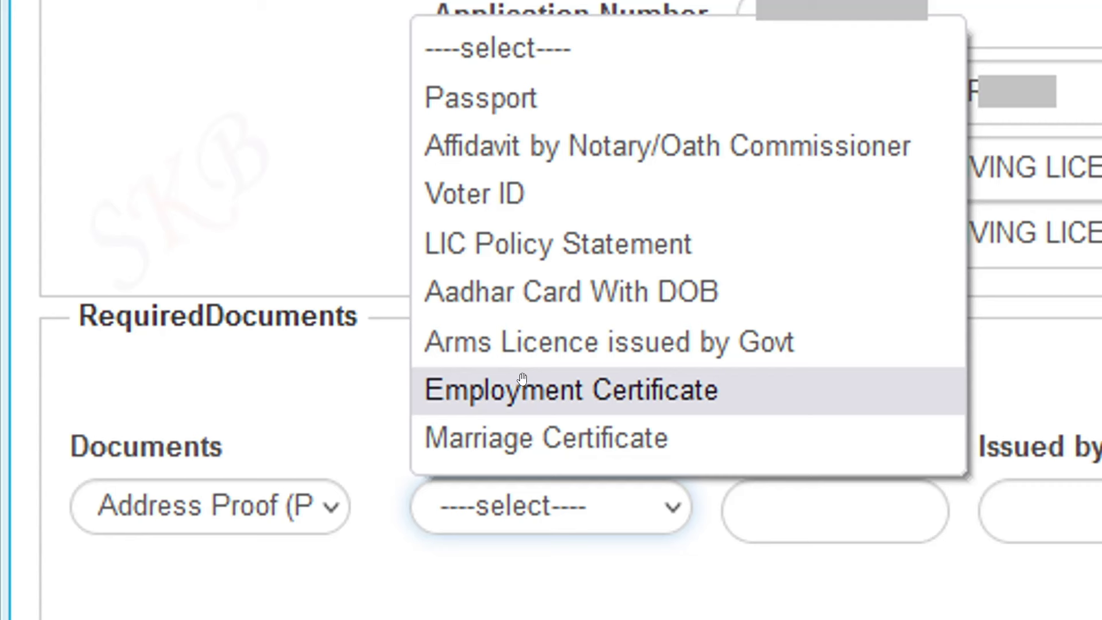
{"action": "left_click", "coordinate": [557, 295]}
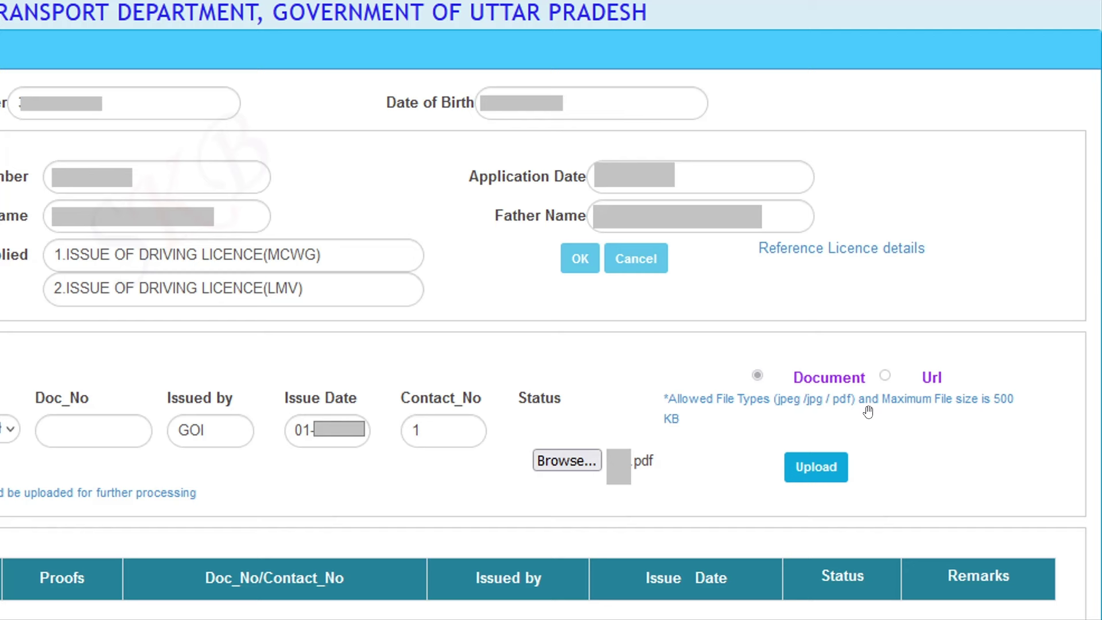
{"action": "left_click", "coordinate": [816, 481]}
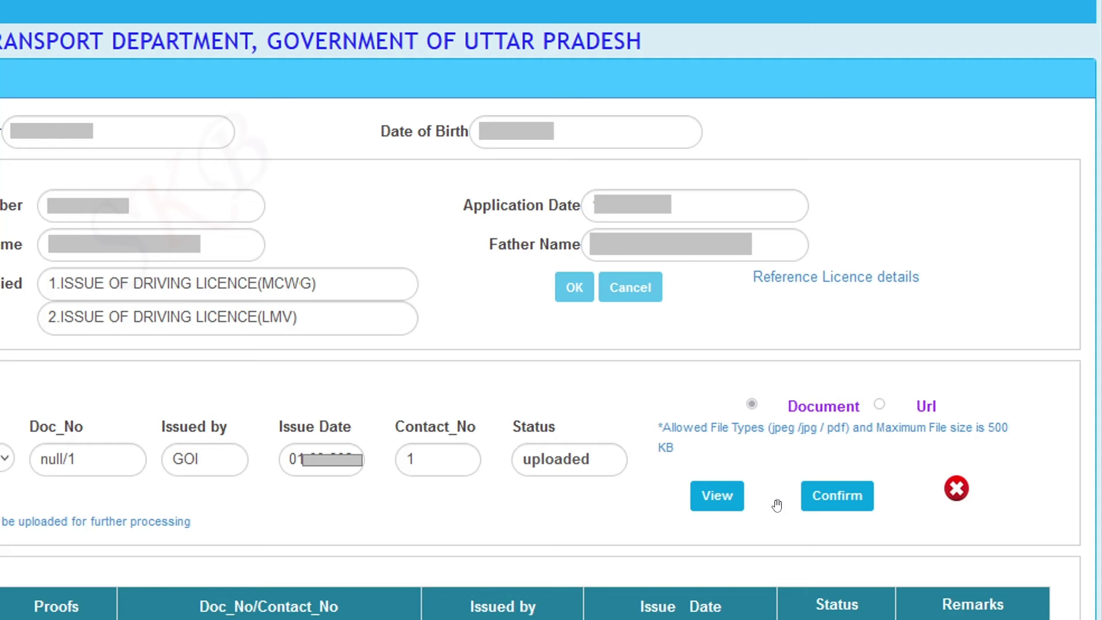
{"action": "left_click", "coordinate": [848, 497]}
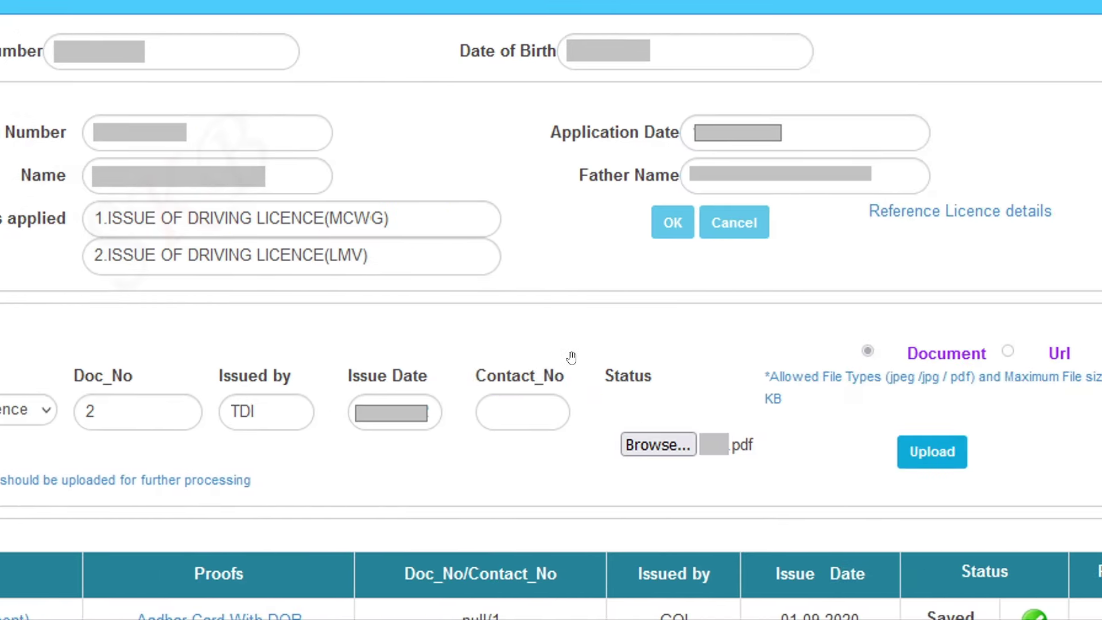
- Upload and confirm the learner licence PDF with document number 2 issued by TDI, and continue to the remaining stages
{"action": "left_click", "coordinate": [907, 452]}
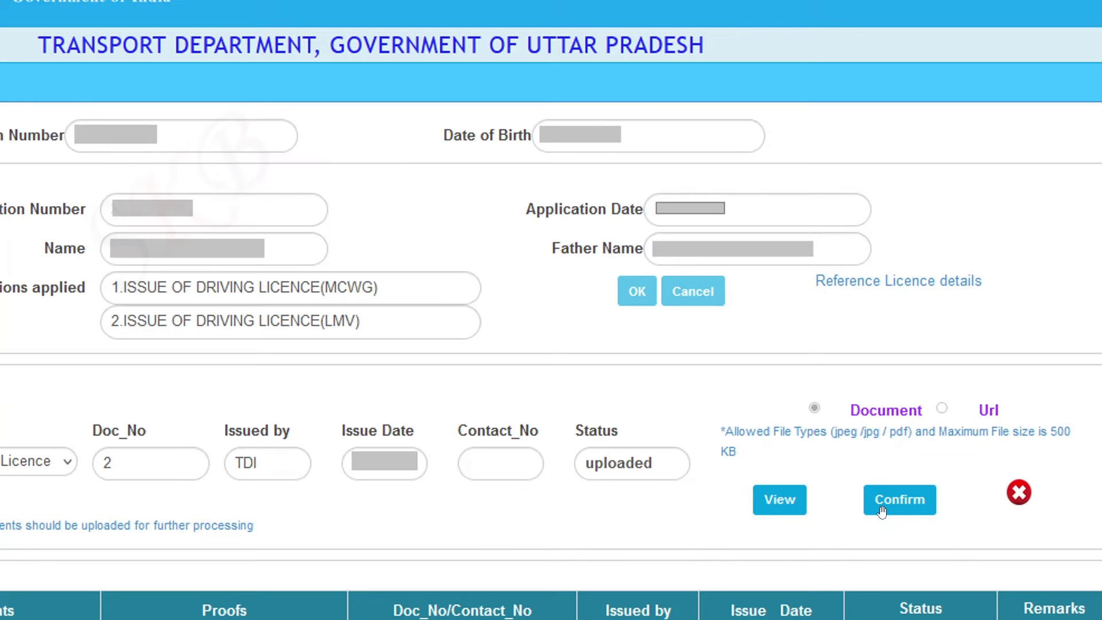
{"action": "left_click", "coordinate": [900, 499]}
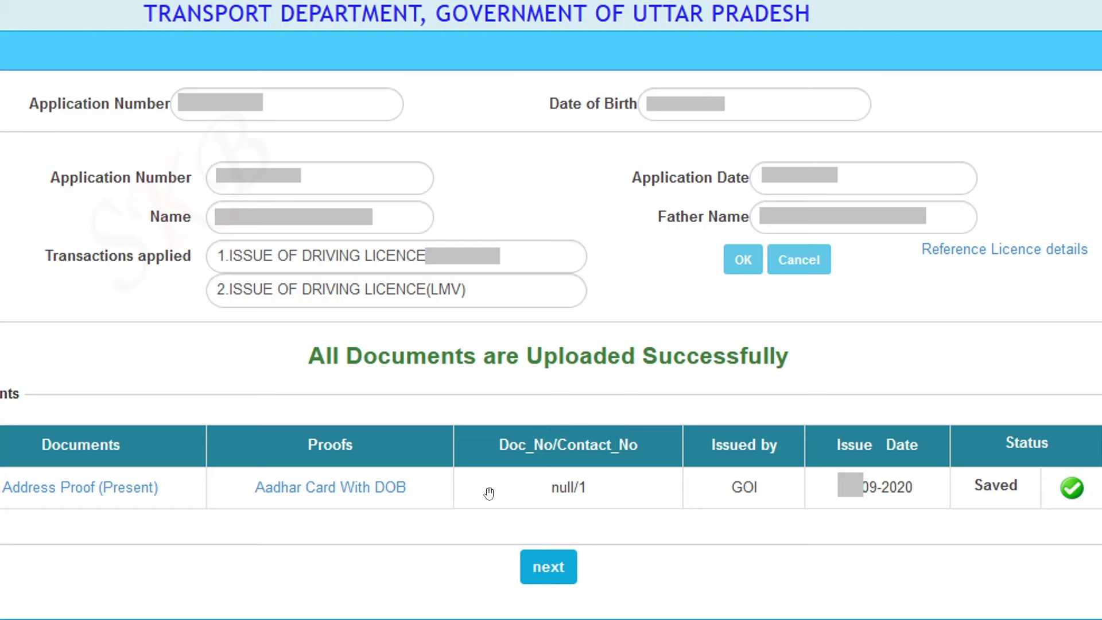
{"action": "left_click", "coordinate": [545, 580]}
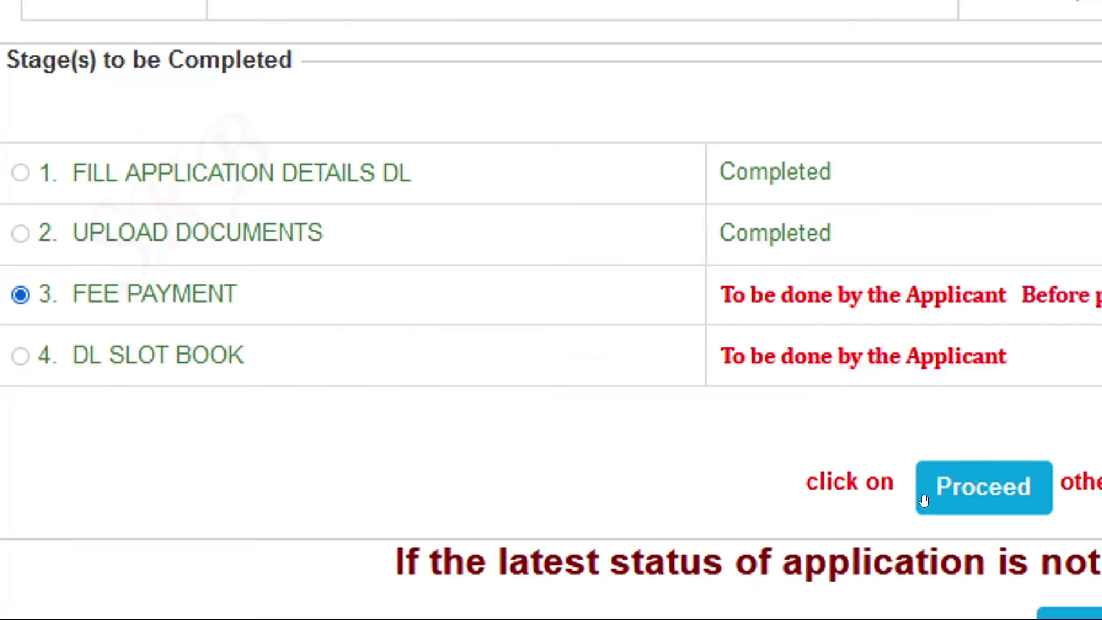
- Pay the 1000.00 rupee application fee through State Bank of India, agreeing to the terms and confirming the transaction
{"action": "left_click", "coordinate": [927, 501]}
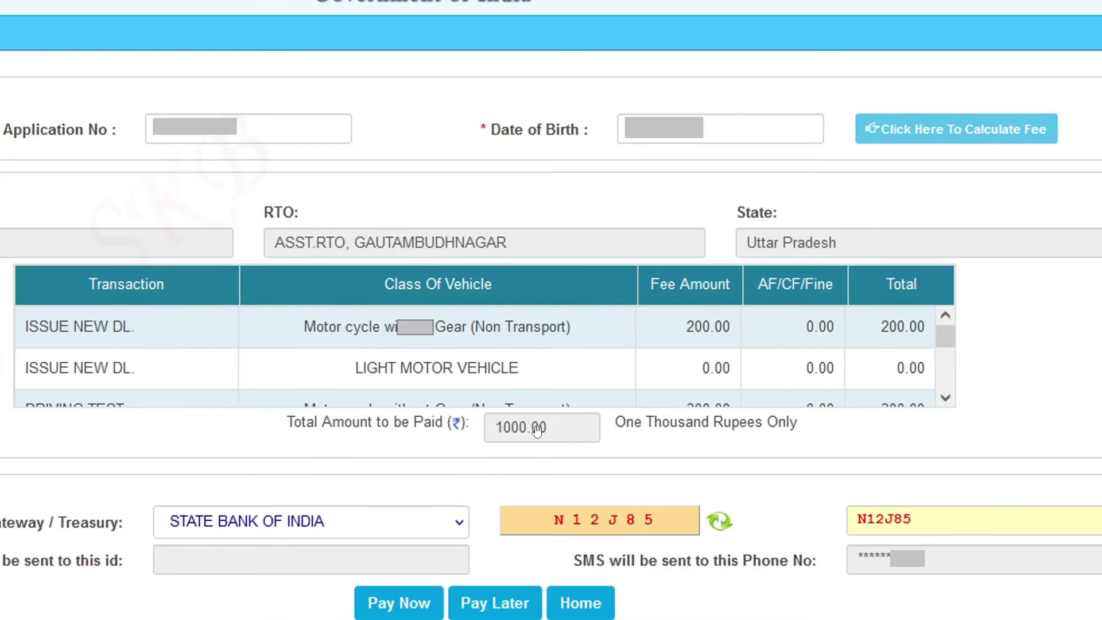
{"action": "left_click", "coordinate": [409, 600]}
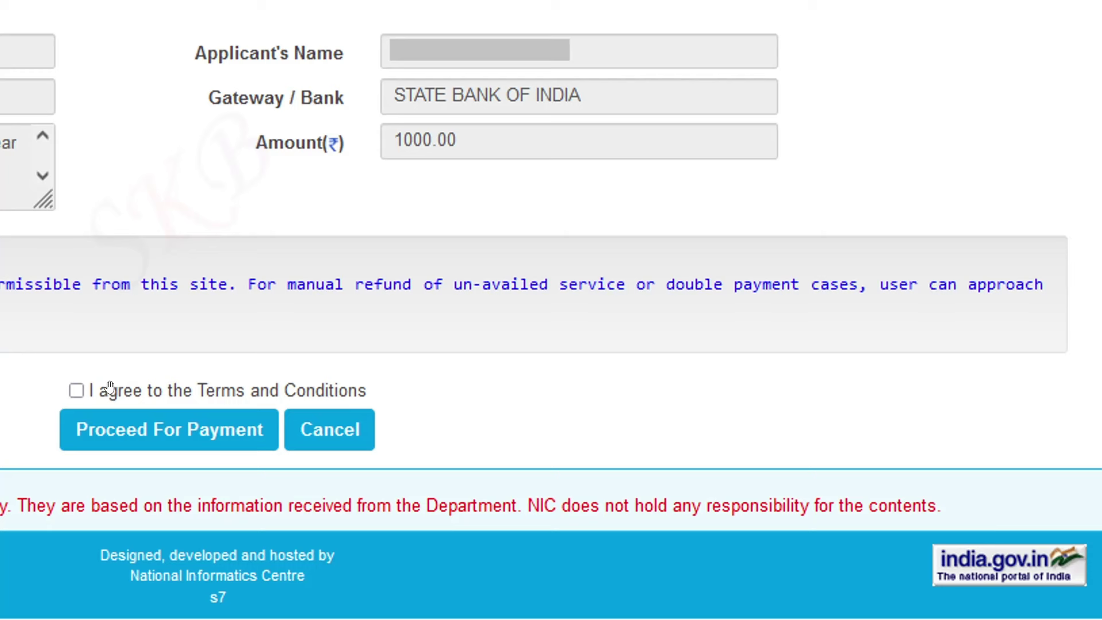
{"action": "left_click", "coordinate": [78, 391]}
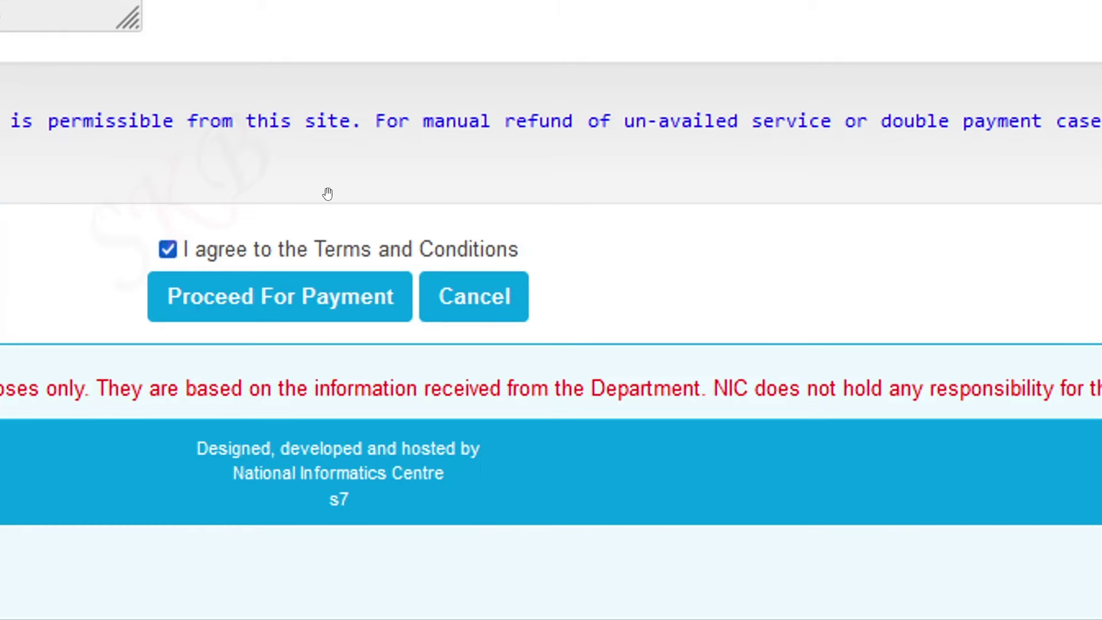
{"action": "left_click", "coordinate": [309, 297]}
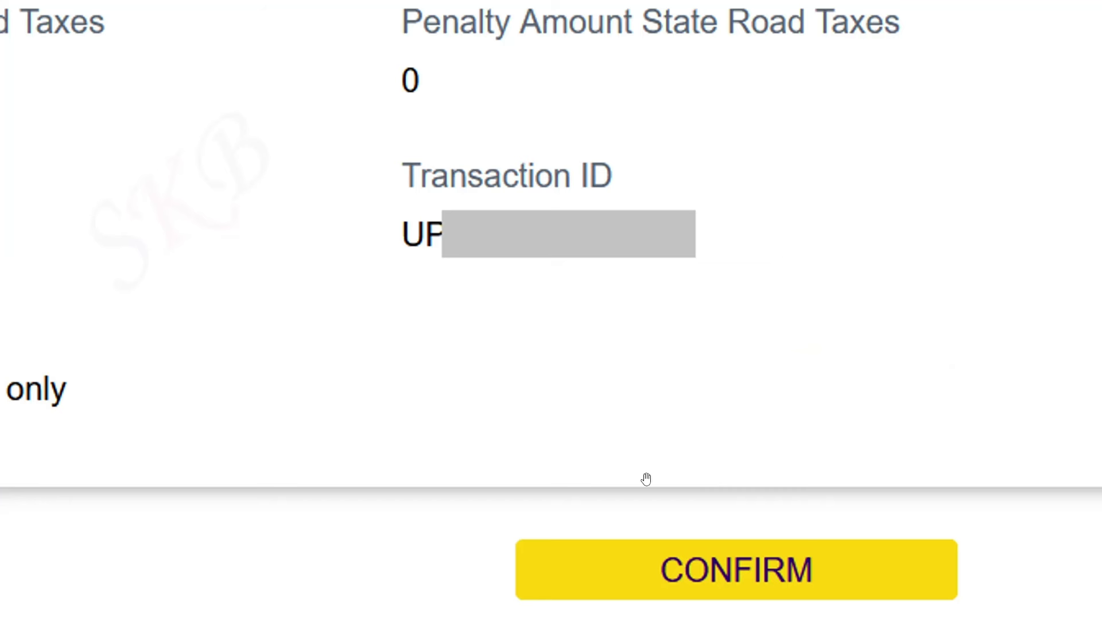
{"action": "left_click", "coordinate": [667, 565]}
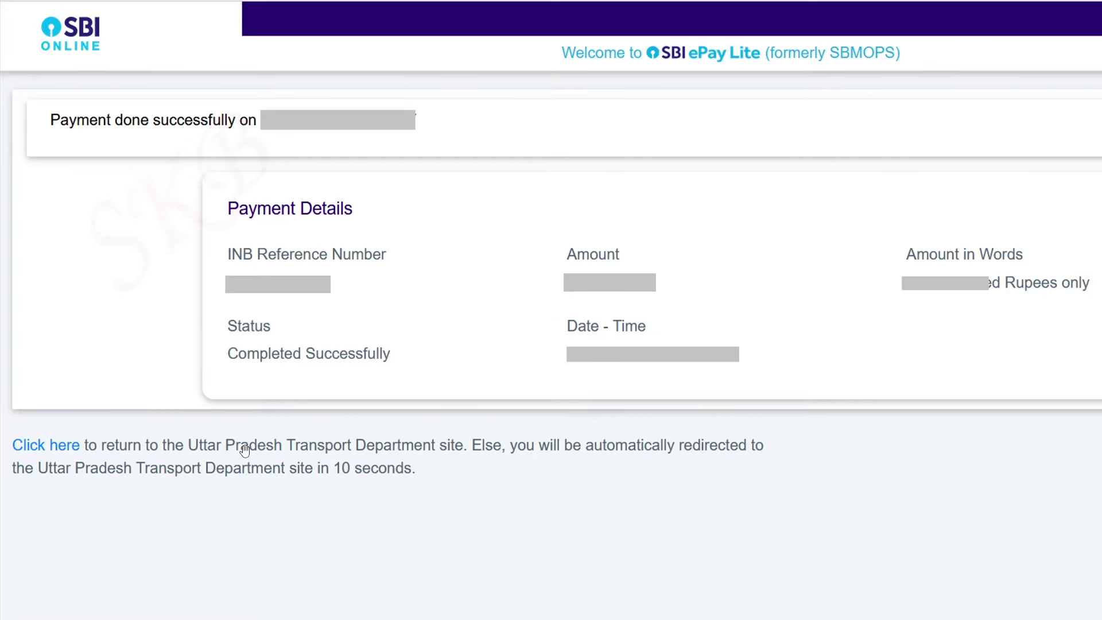
- Return to the Uttar Pradesh Transport Department site to print the payment receipt, and open Verify Payment Status from the services home page
{"action": "left_click", "coordinate": [64, 445]}
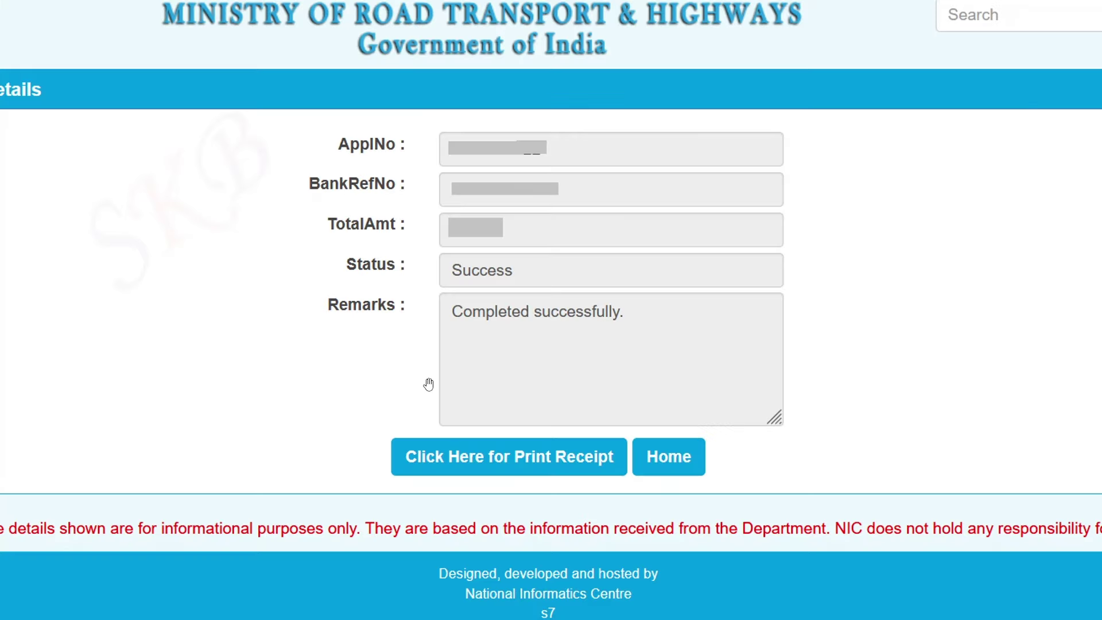
{"action": "left_click", "coordinate": [516, 466]}
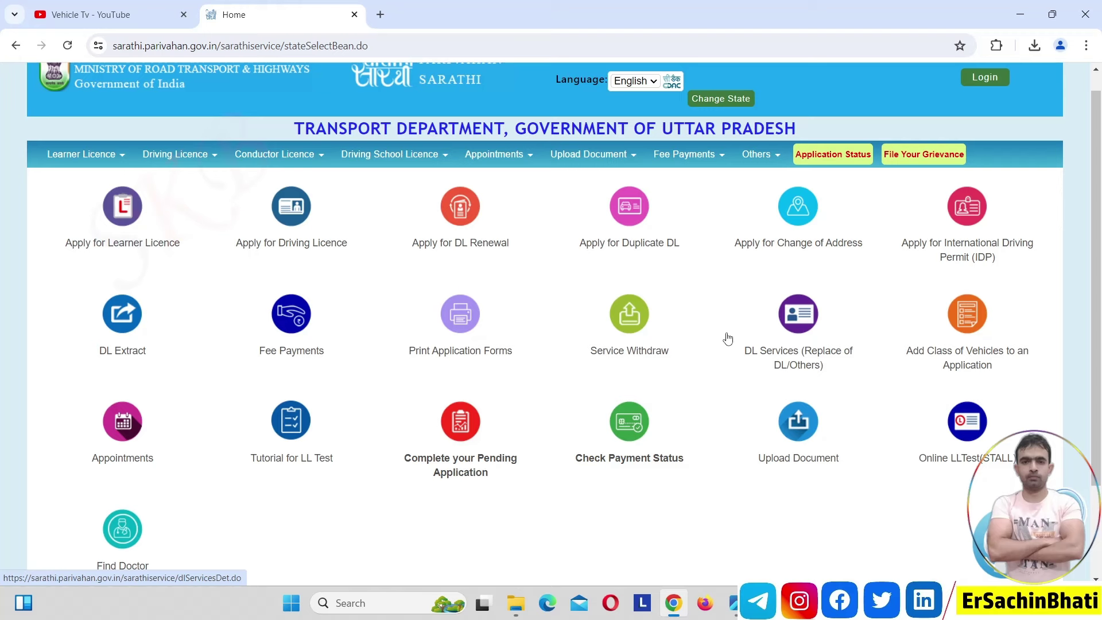
{"action": "mouse_move", "coordinate": [711, 155]}
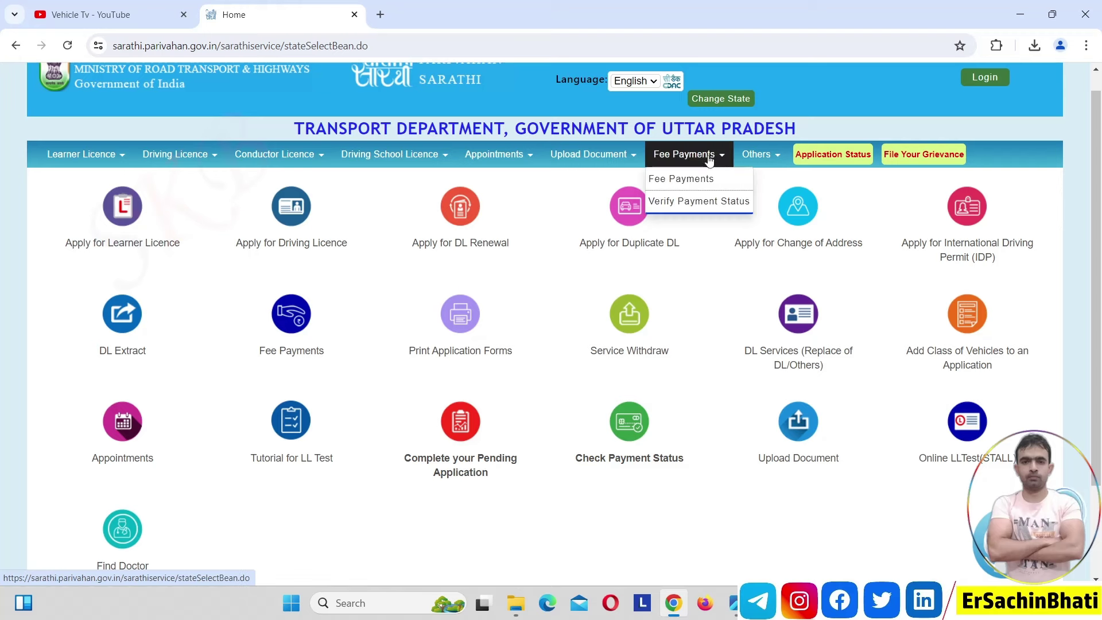
{"action": "left_click", "coordinate": [703, 204]}
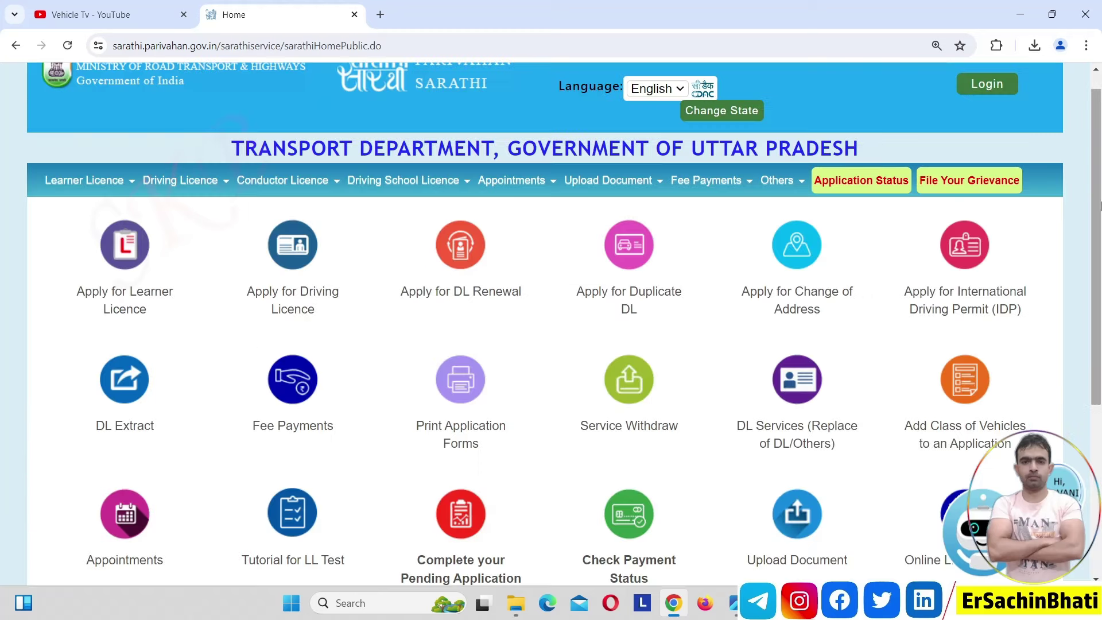
- Open the Print Receipt form from the Fee Payments service and request the receipt details for the application
{"action": "left_click", "coordinate": [711, 179]}
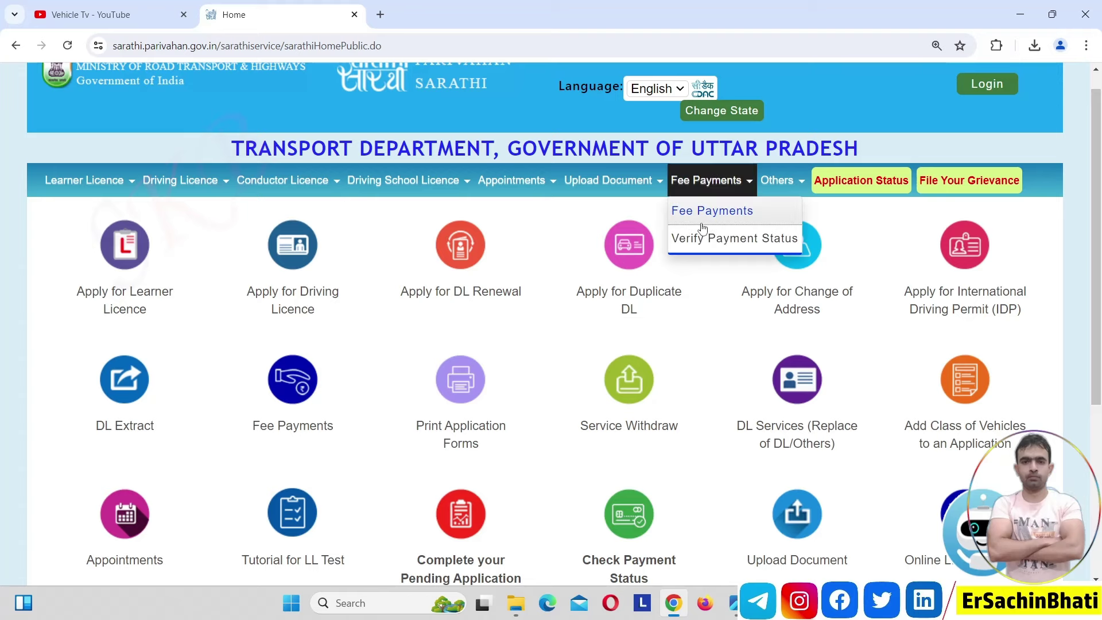
{"action": "left_click", "coordinate": [717, 212]}
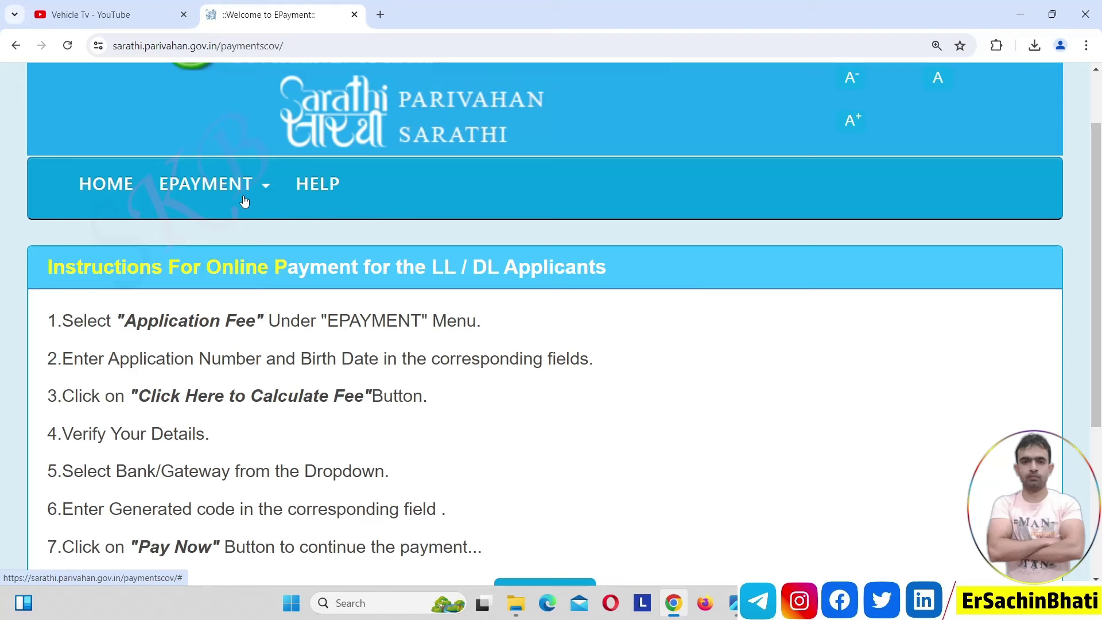
{"action": "left_click", "coordinate": [245, 202]}
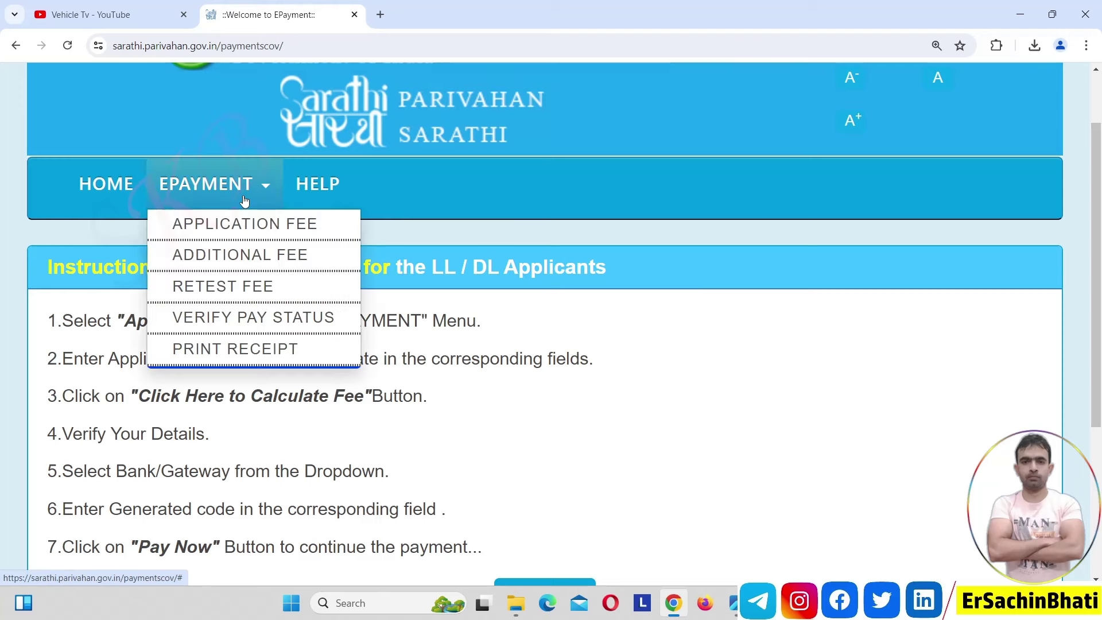
{"action": "left_click", "coordinate": [260, 351]}
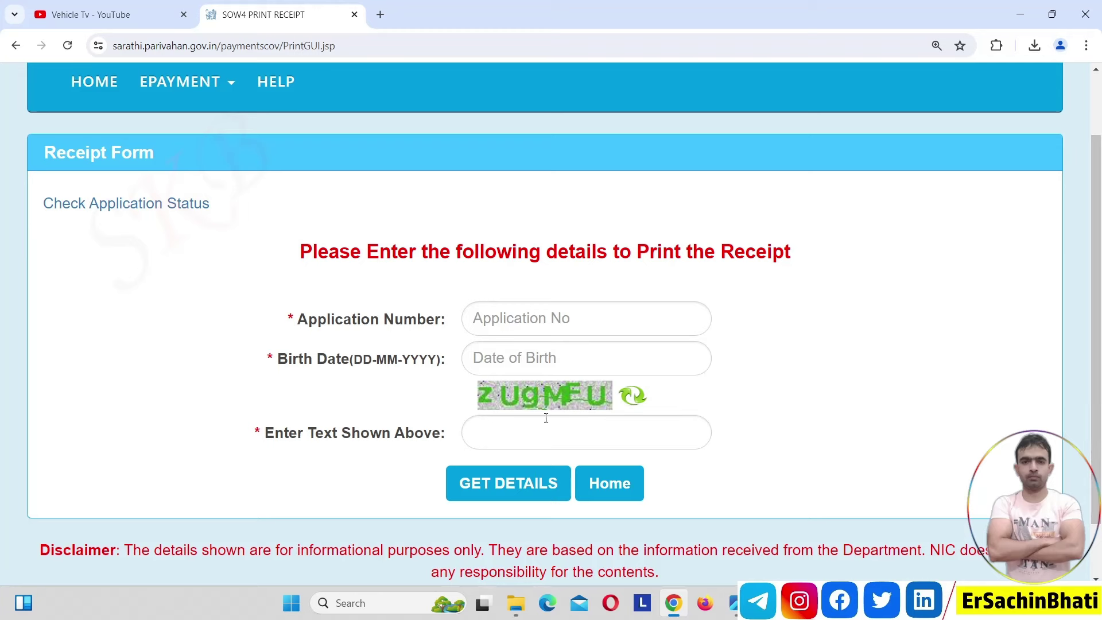
{"action": "left_click", "coordinate": [519, 478]}
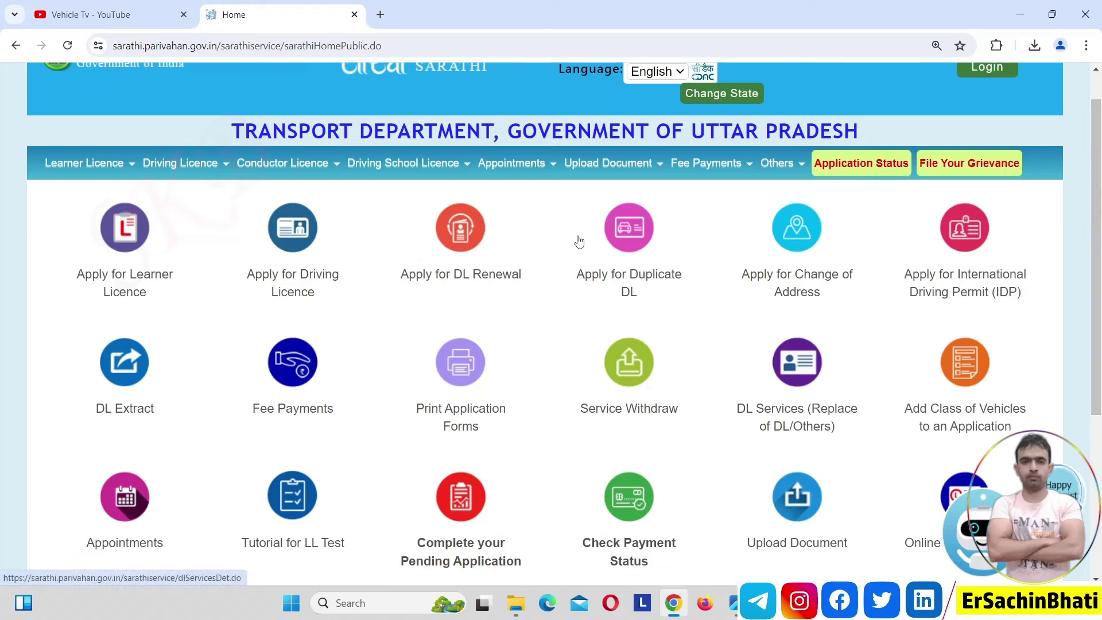
- Open DL Test Slot Booking and choose identification by Application Number to show the applicant details form
{"action": "mouse_move", "coordinate": [542, 174]}
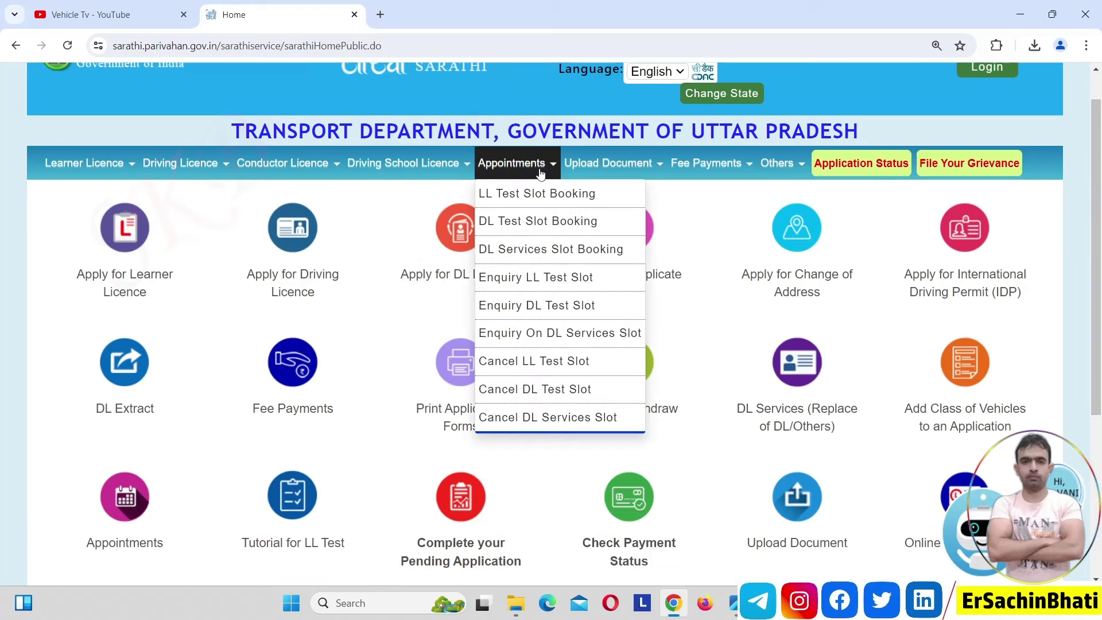
{"action": "left_click", "coordinate": [571, 234]}
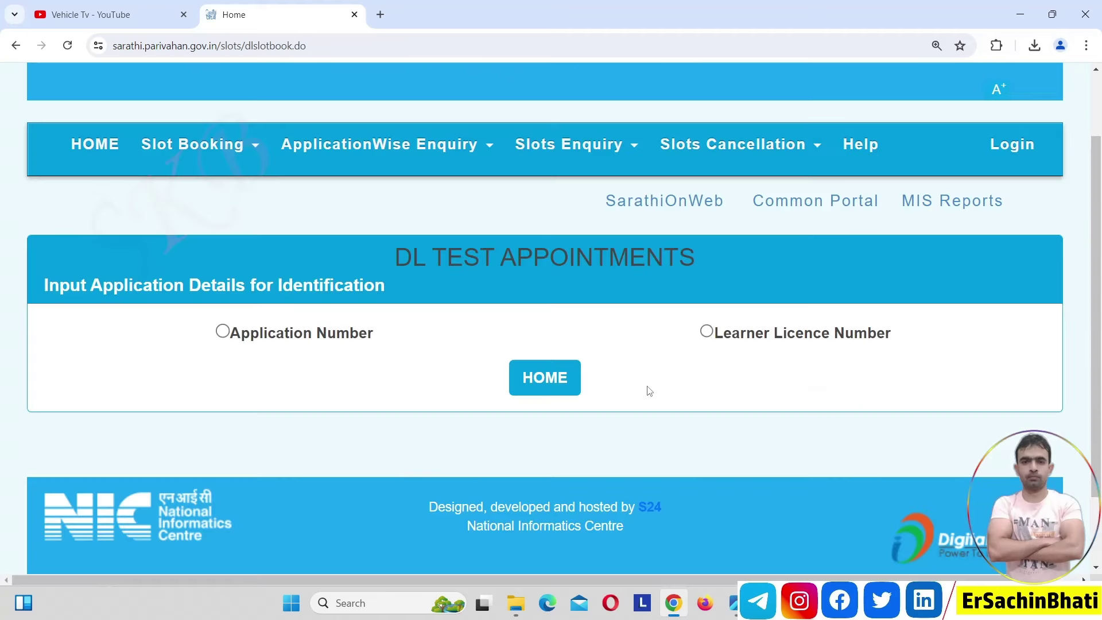
{"action": "left_click", "coordinate": [222, 332]}
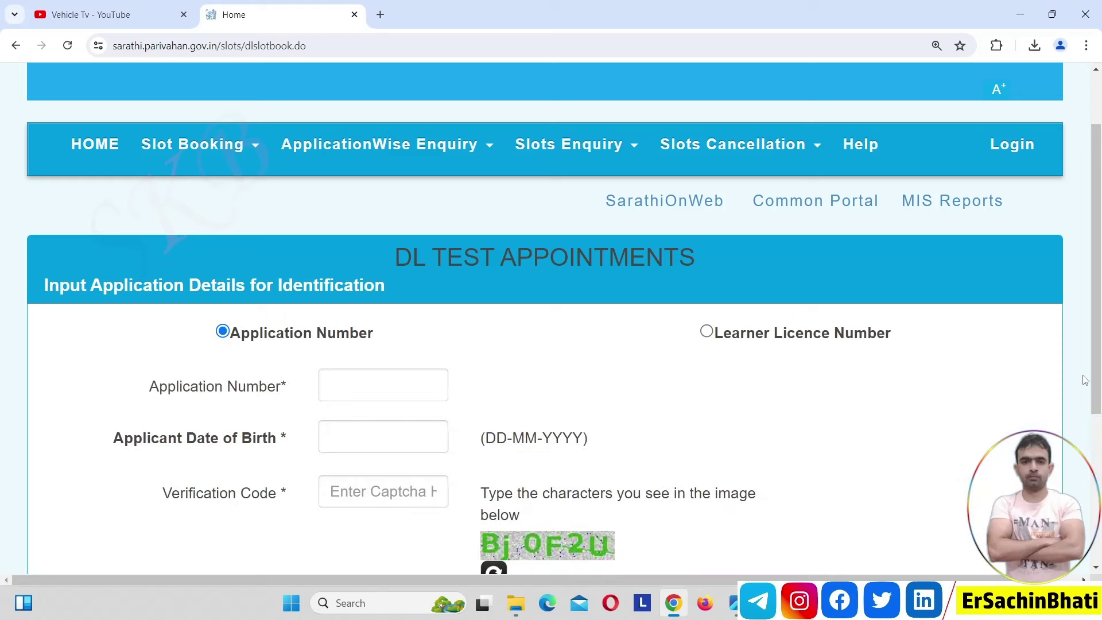
{"action": "scroll", "coordinate": [1085, 380], "scroll_direction": "down", "scroll_amount": 2}
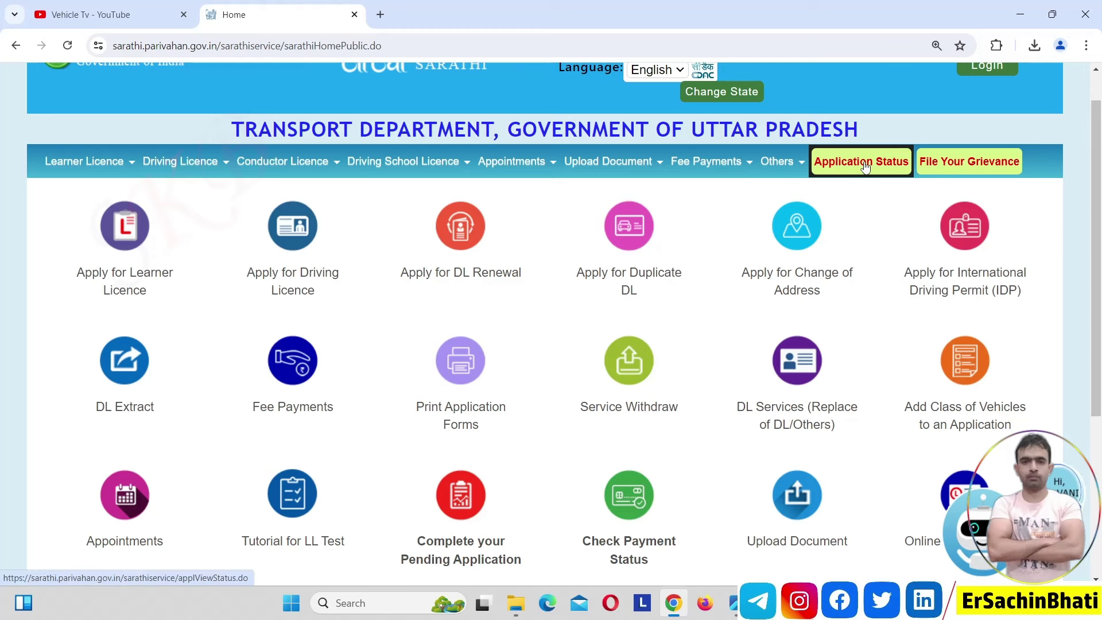
- Open the Application Status page from the Uttar Pradesh services home page
{"action": "left_click", "coordinate": [866, 167]}
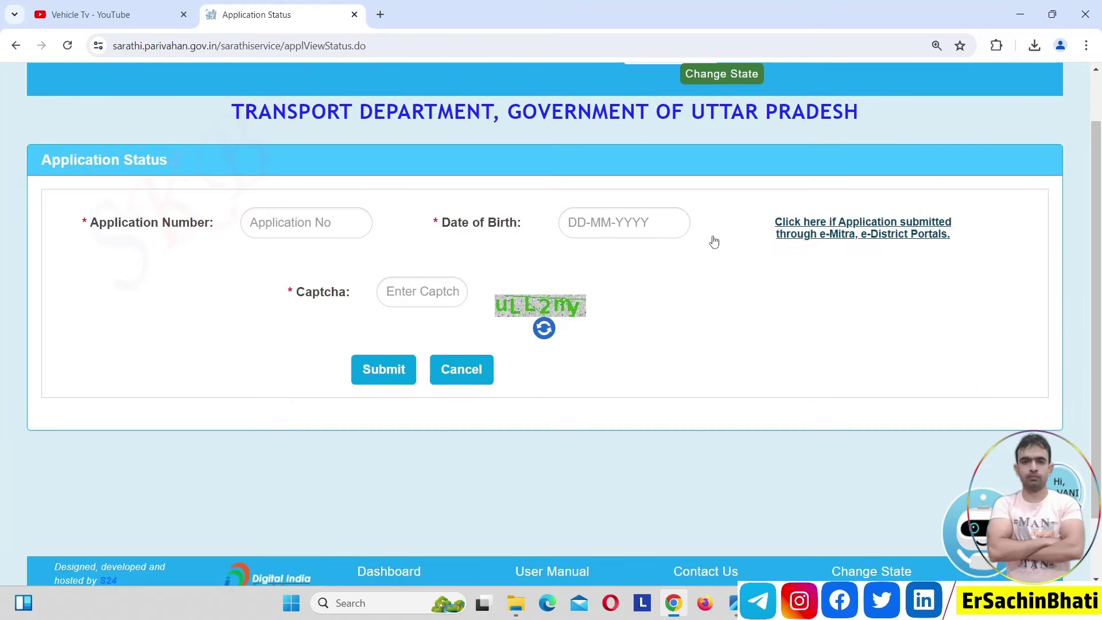